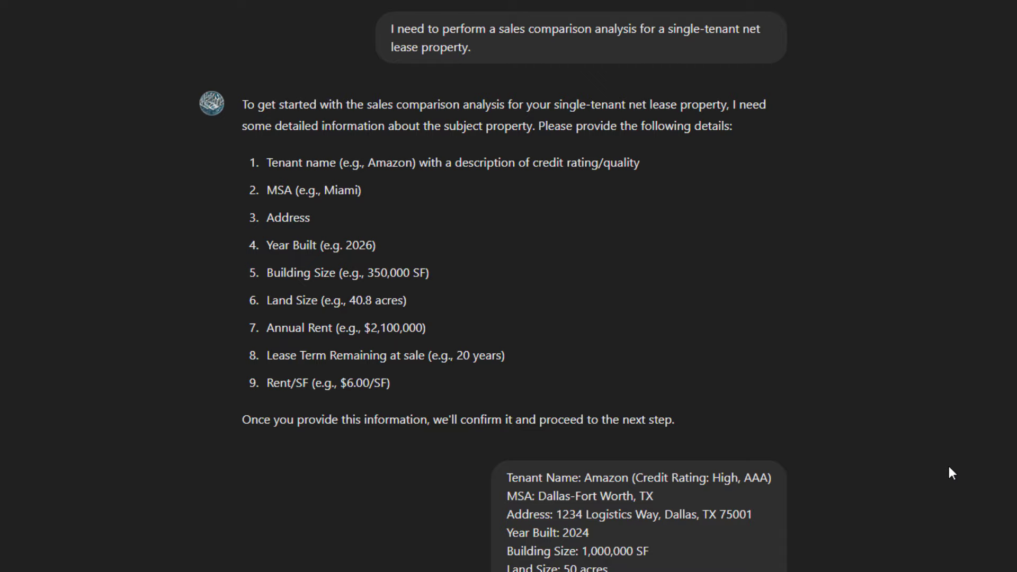
Scroll past the subject property summary to the comparable sales request and the Amazon Chicago comp
scroll(949, 467, down, 2)
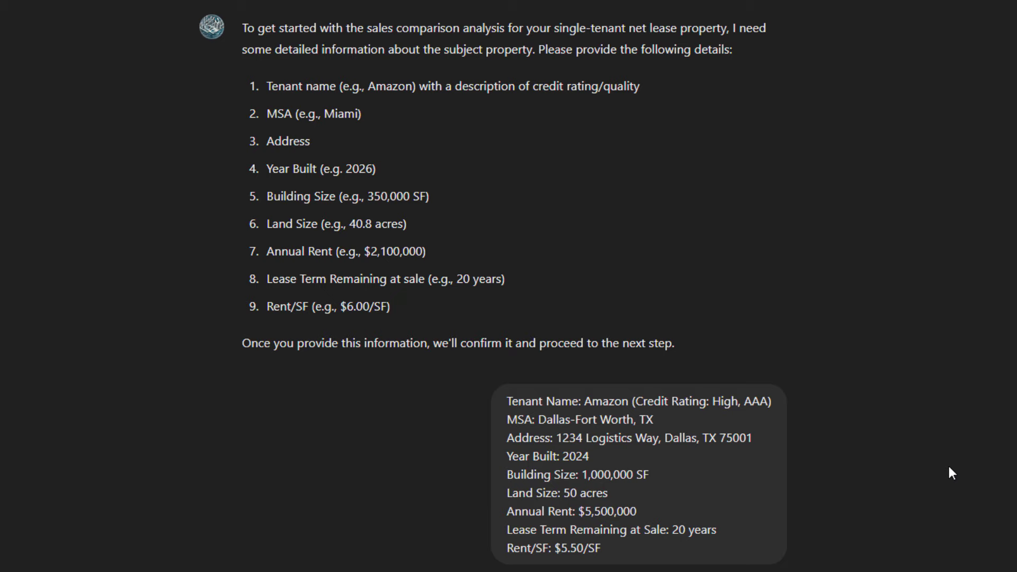
scroll(950, 467, down, 5)
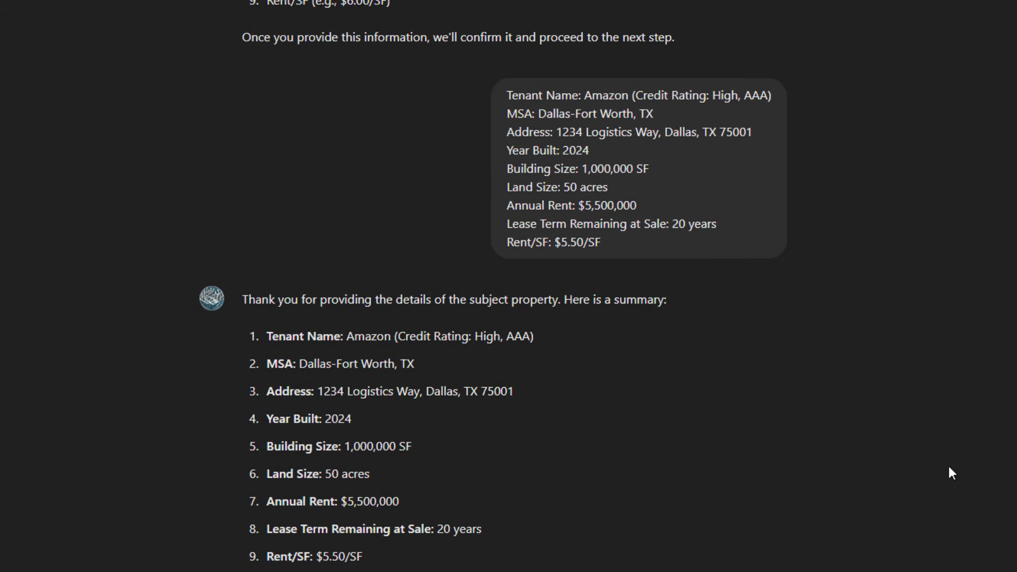
scroll(949, 467, down, 3)
scroll(949, 468, down, 7)
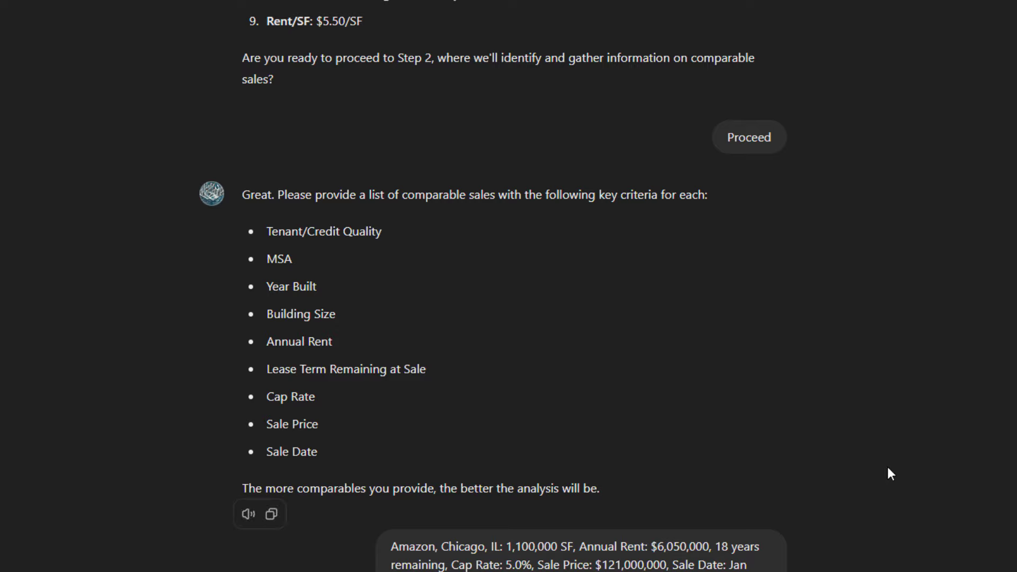
Scroll through the five-comp Amazon sales table down to the Step 3 cap rate adjustment factors
scroll(890, 473, down, 4)
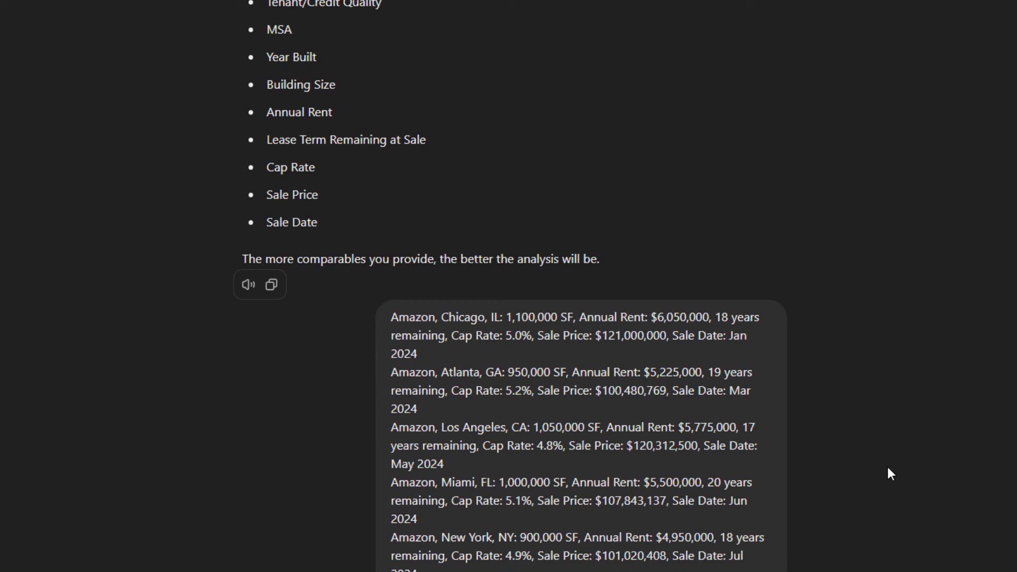
scroll(890, 473, down, 4)
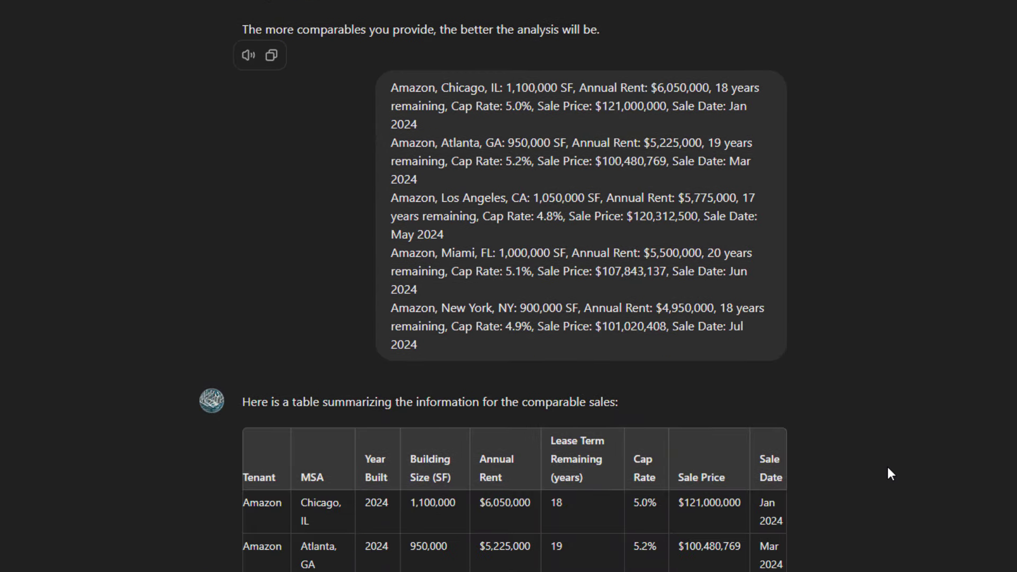
scroll(889, 469, down, 1)
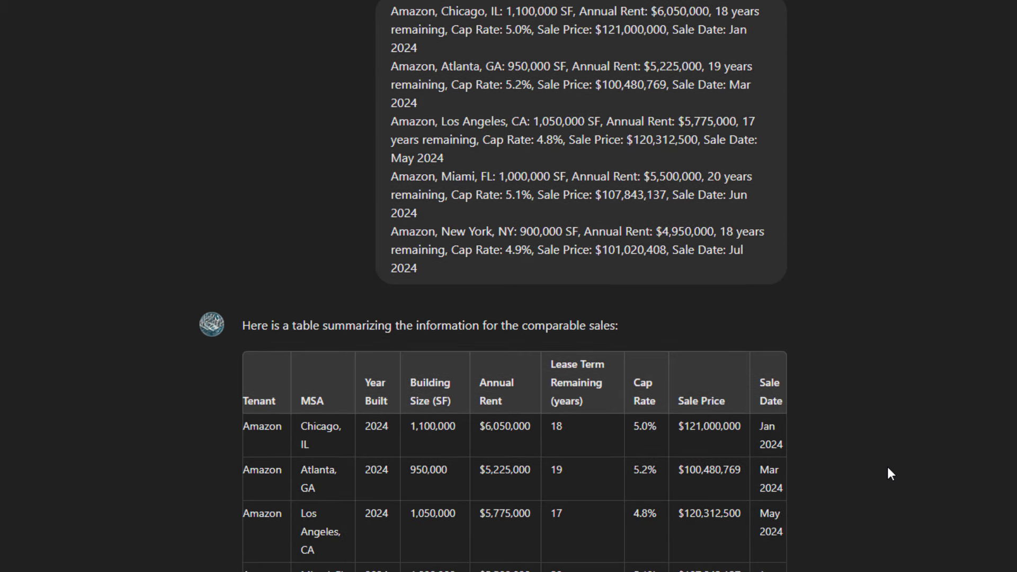
scroll(888, 473, down, 8)
scroll(888, 469, down, 1)
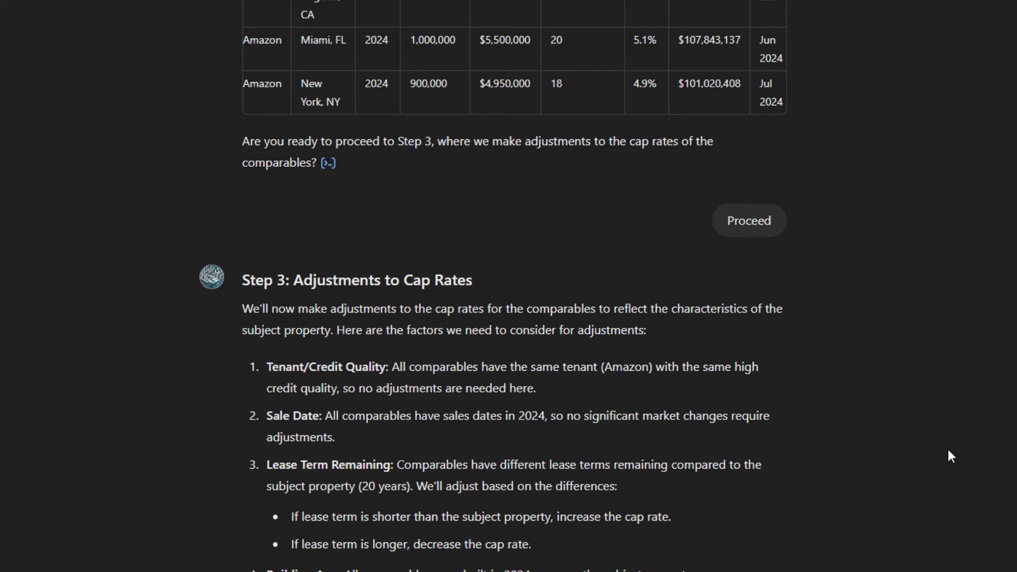
Scroll through the adjustments table (Chicago 5.2%, Atlanta 5.3%, Los Angeles 4.9%) to the Step 4 heading
scroll(949, 451, down, 2)
scroll(951, 457, down, 2)
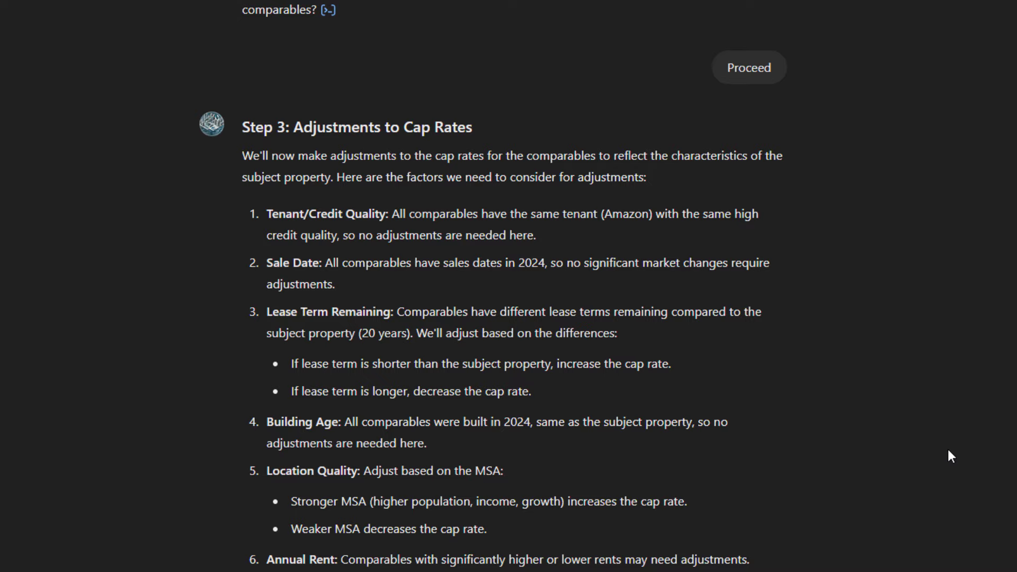
scroll(951, 456, down, 2)
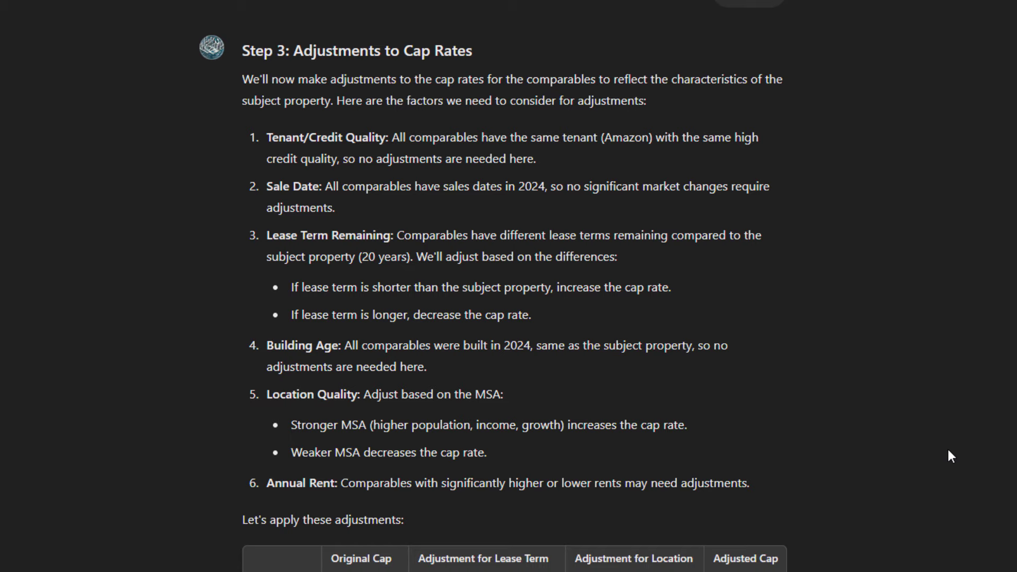
scroll(951, 457, down, 2)
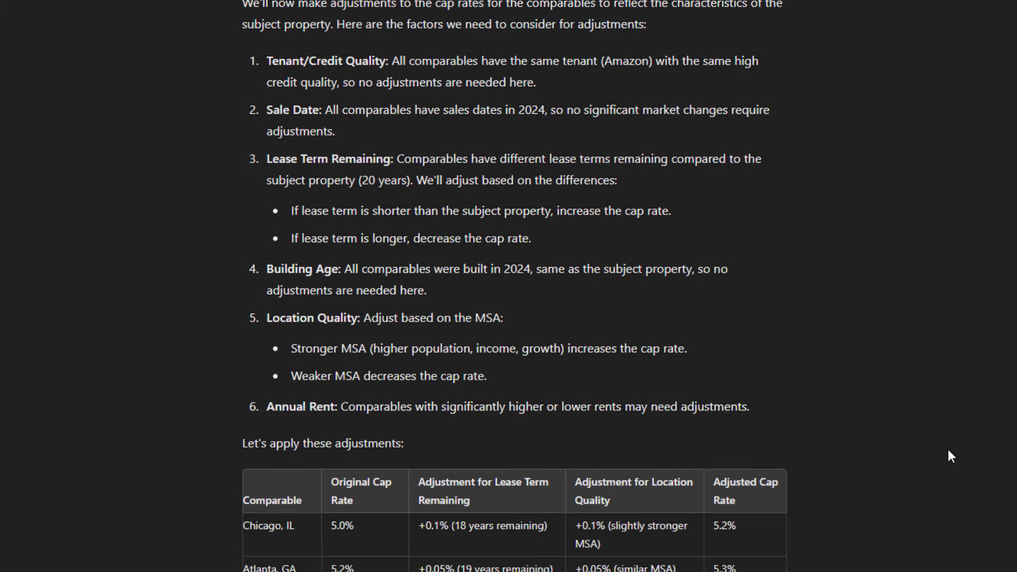
scroll(951, 457, down, 3)
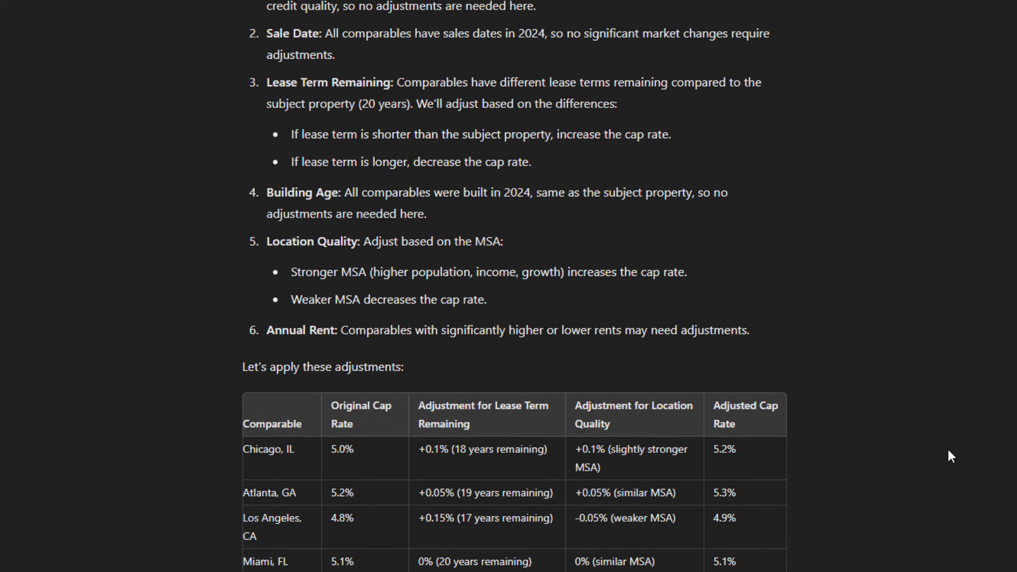
scroll(951, 457, down, 2)
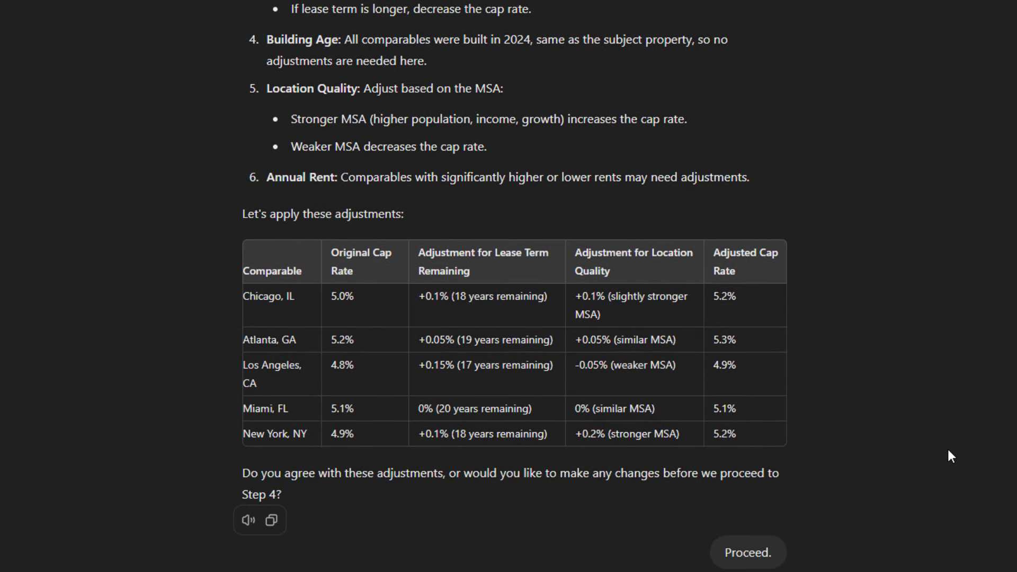
scroll(951, 457, down, 2)
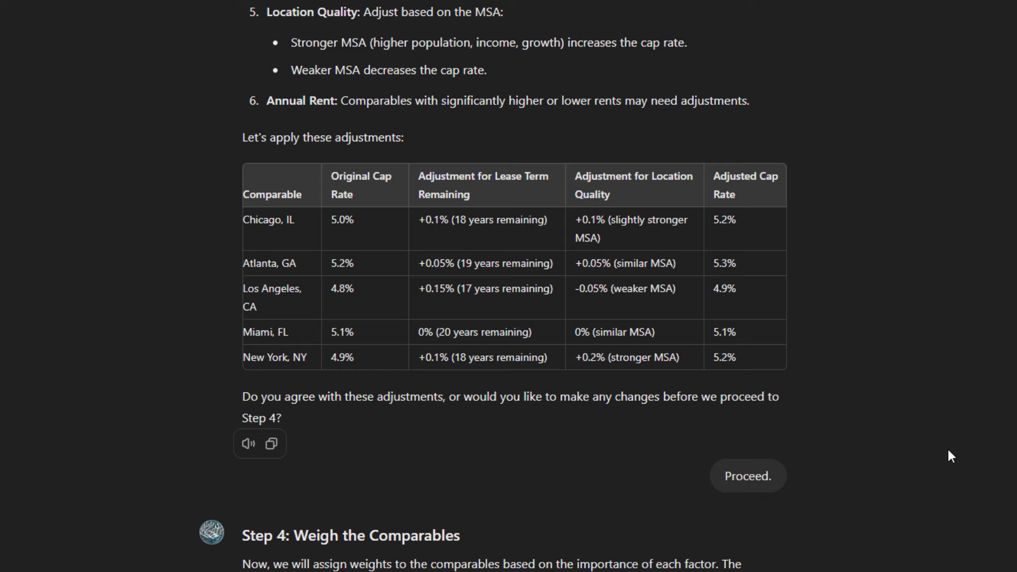
Ask ChatGPT to weight all five comps equally at 20% instead of the proposed Step 4 weights
scroll(951, 457, down, 2)
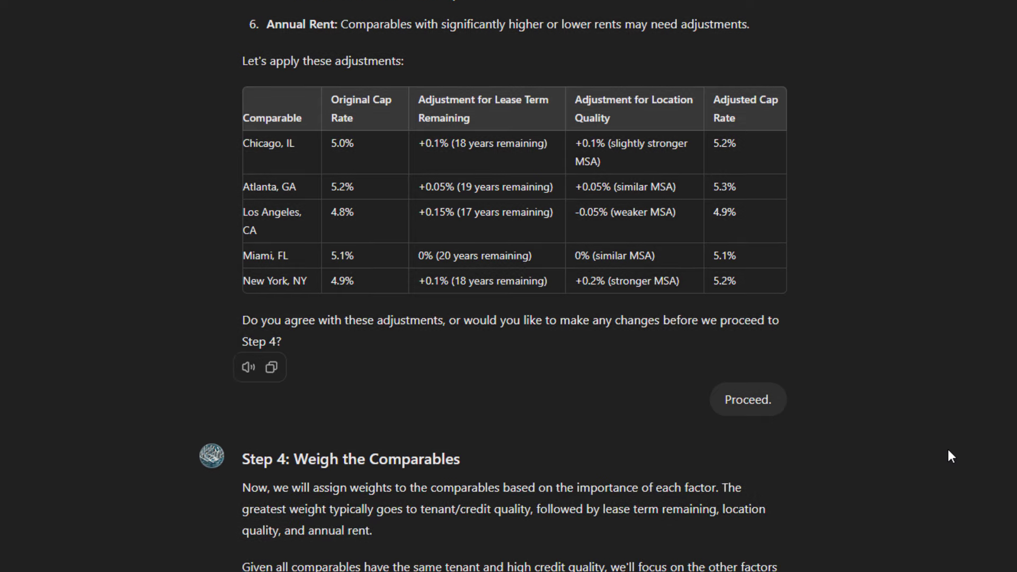
scroll(949, 451, down, 8)
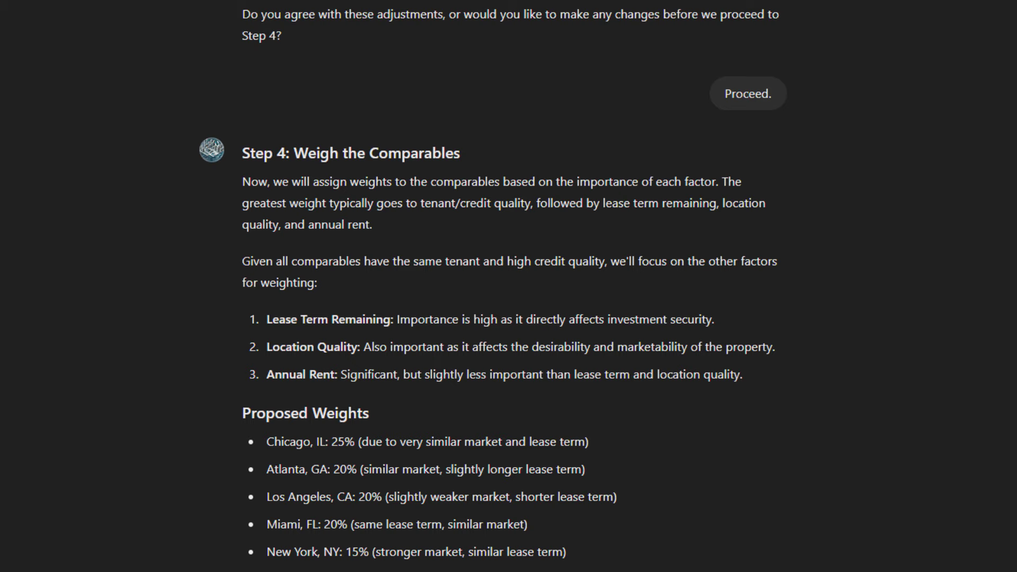
scroll(756, 337, down, 2)
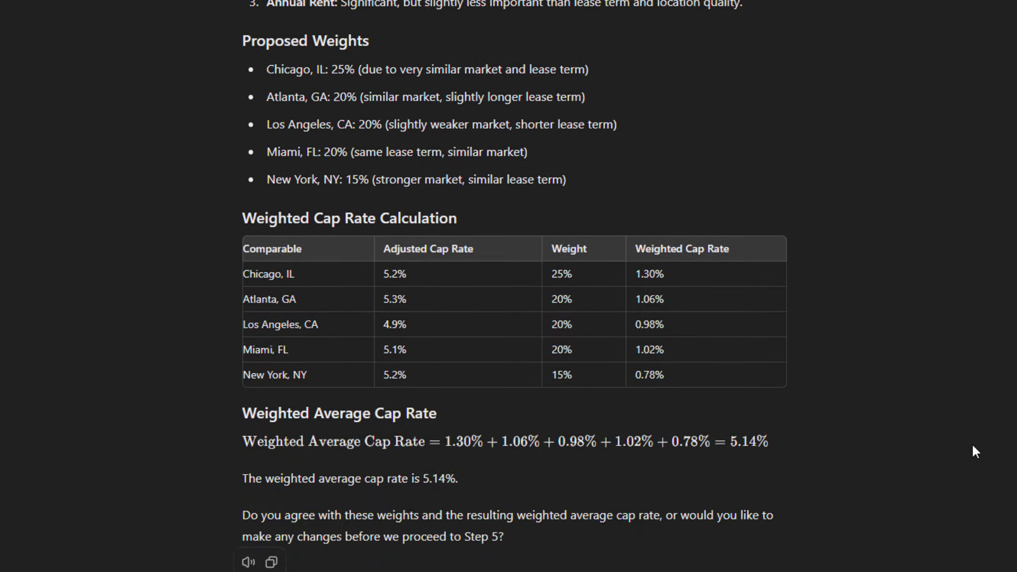
key(Return)
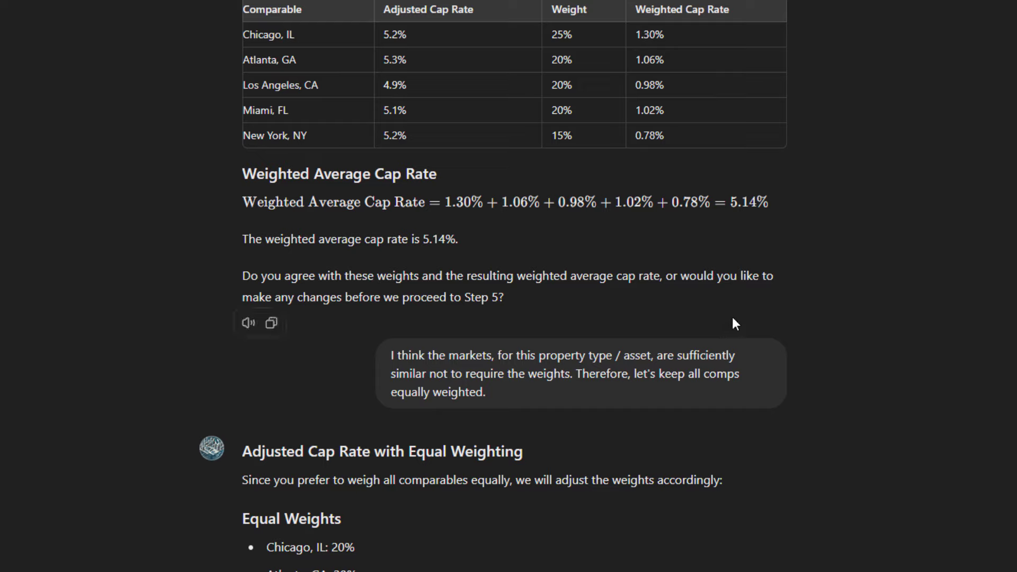
Scroll through the equal-weighting table showing the 5.14% average cap rate to the Step 5 heading
scroll(736, 320, down, 7)
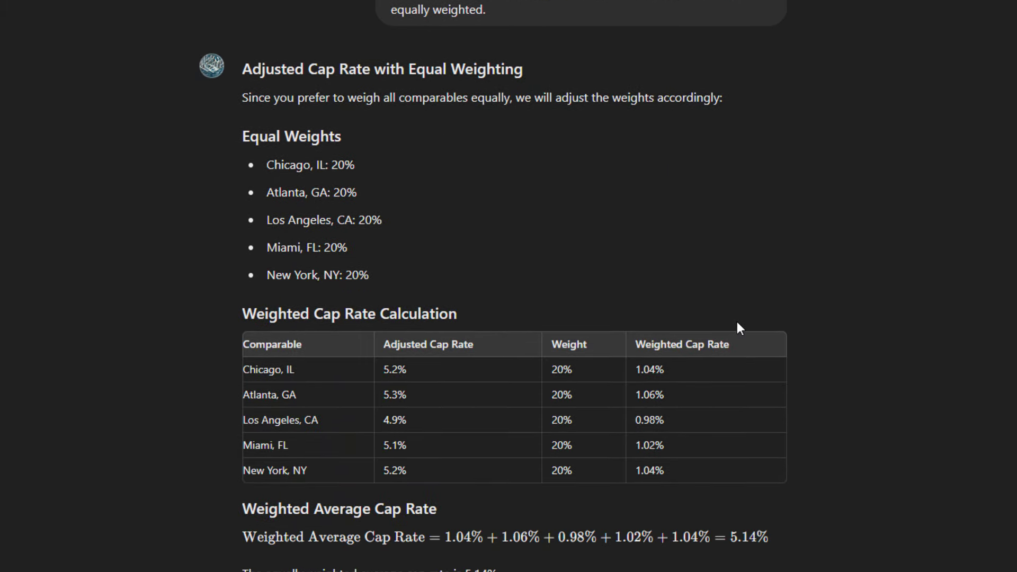
scroll(737, 323, down, 2)
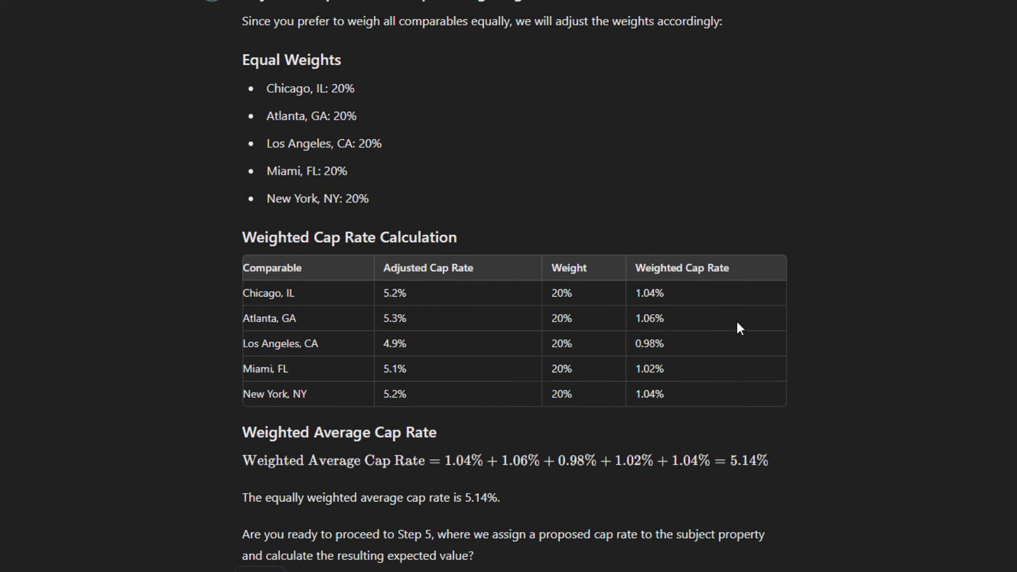
scroll(736, 322, down, 2)
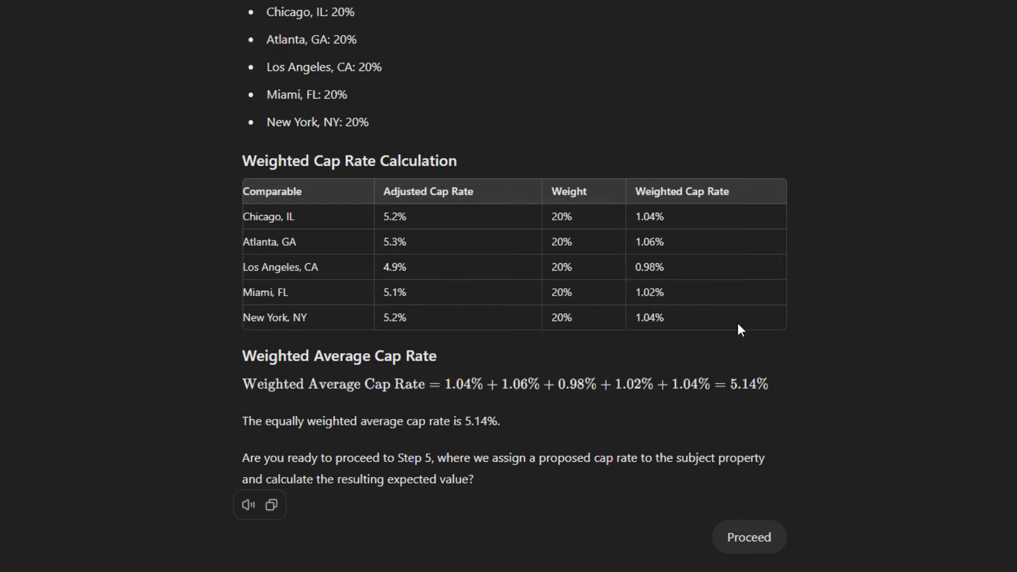
scroll(740, 330, down, 6)
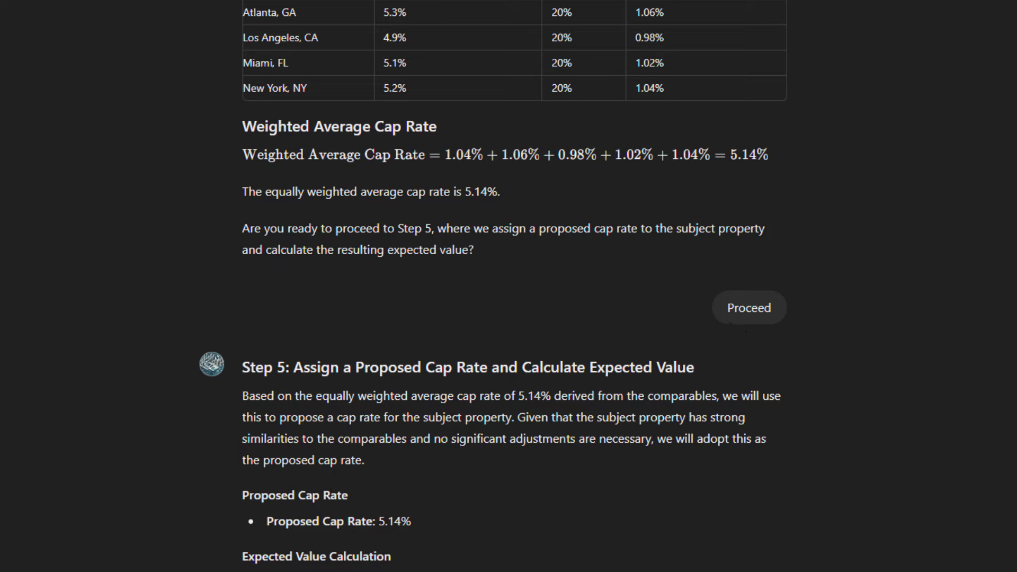
Scroll past the Step 5 valuation of $106,959,709.20 to the start of Step 6
scroll(914, 418, down, 6)
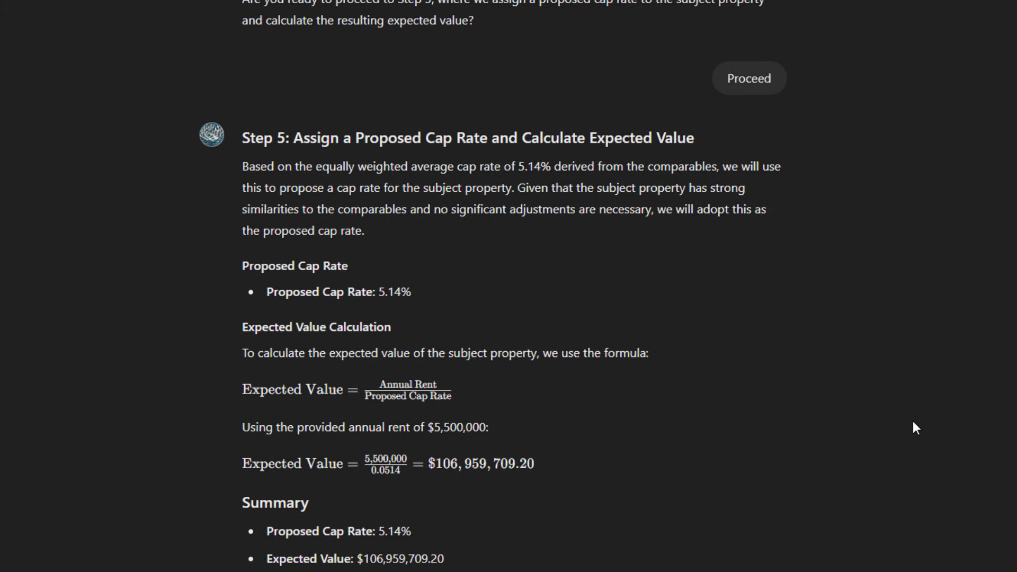
scroll(916, 428, down, 2)
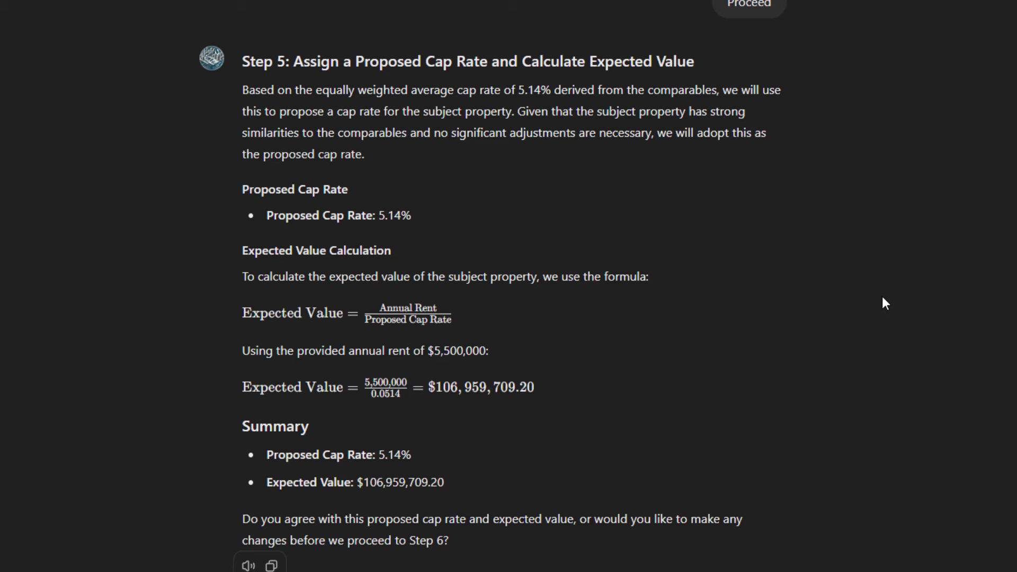
scroll(855, 301, down, 3)
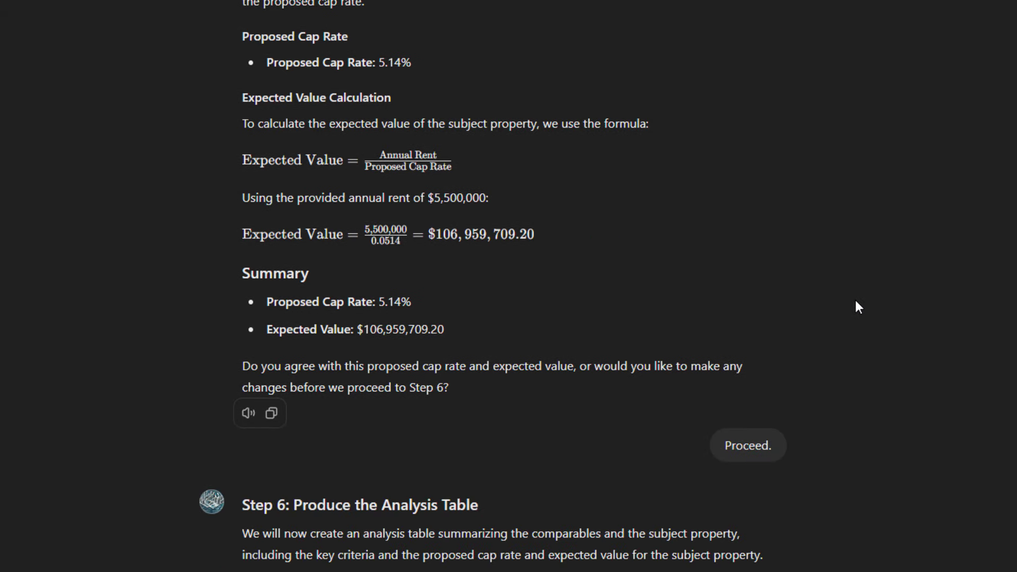
Scroll through the Step 6 analysis table to the Step 7 client deliverable summary
scroll(858, 309, down, 4)
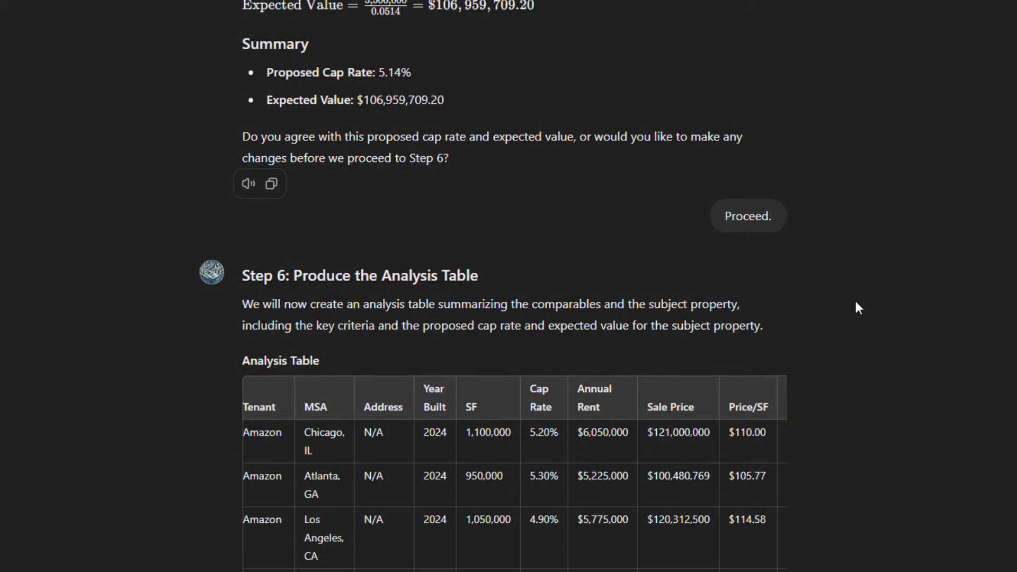
scroll(858, 308, down, 3)
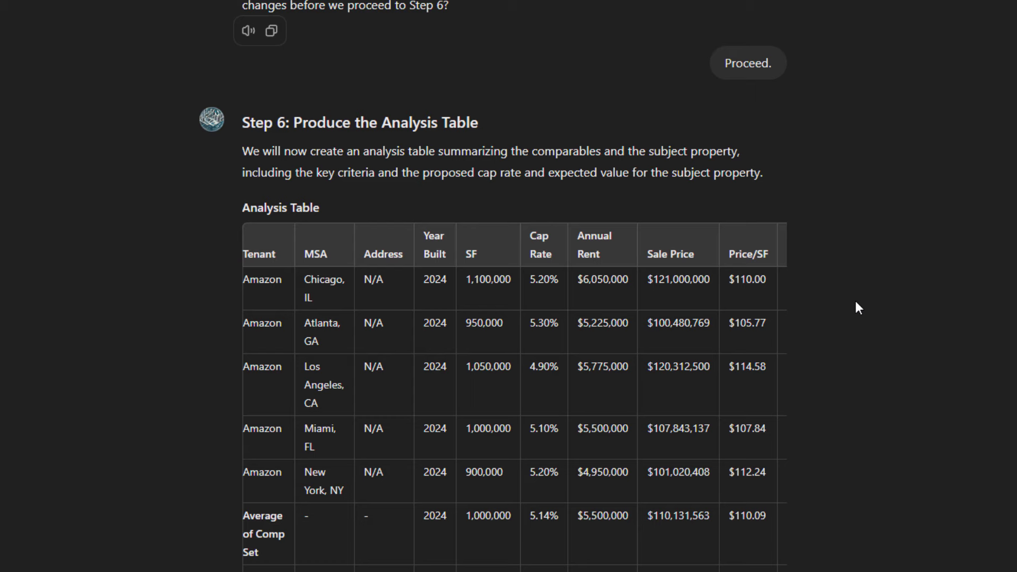
scroll(857, 304, down, 3)
scroll(857, 305, down, 3)
scroll(859, 308, down, 1)
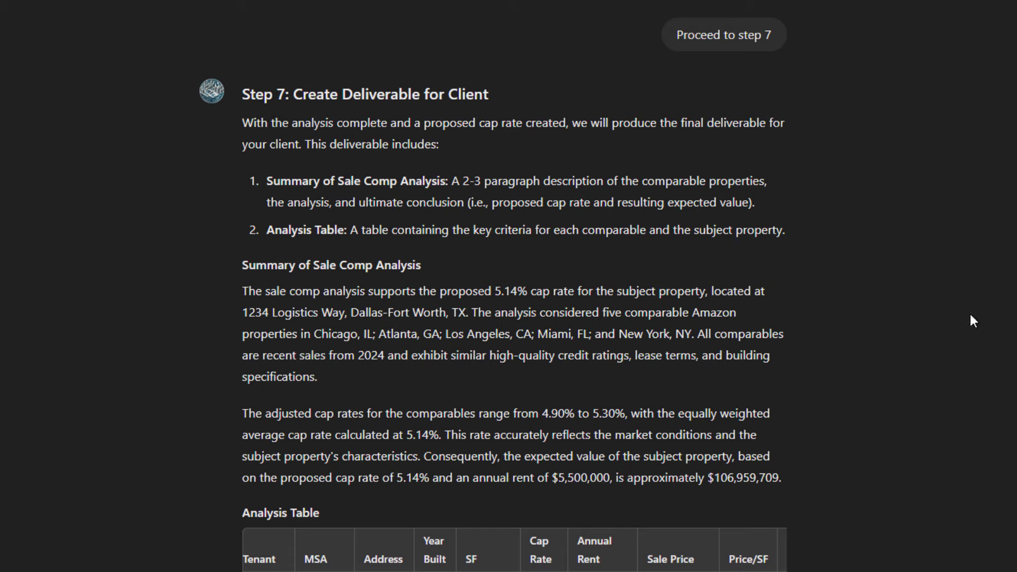
Scroll past the deliverable's analysis table to the Sales_Comparison_Analysis.docx download link
scroll(957, 327, down, 5)
scroll(957, 327, down, 3)
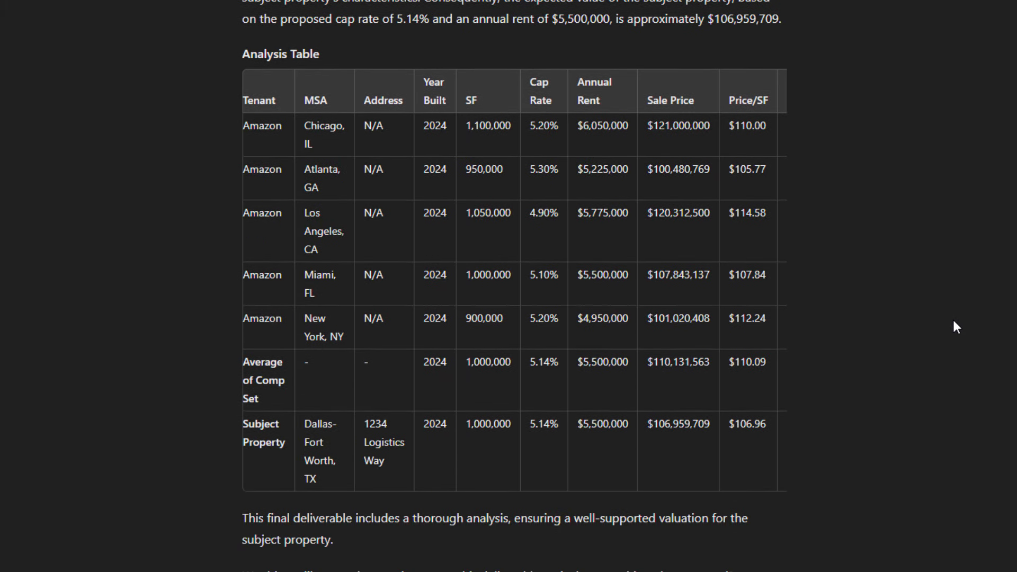
scroll(957, 327, down, 2)
scroll(956, 327, down, 2)
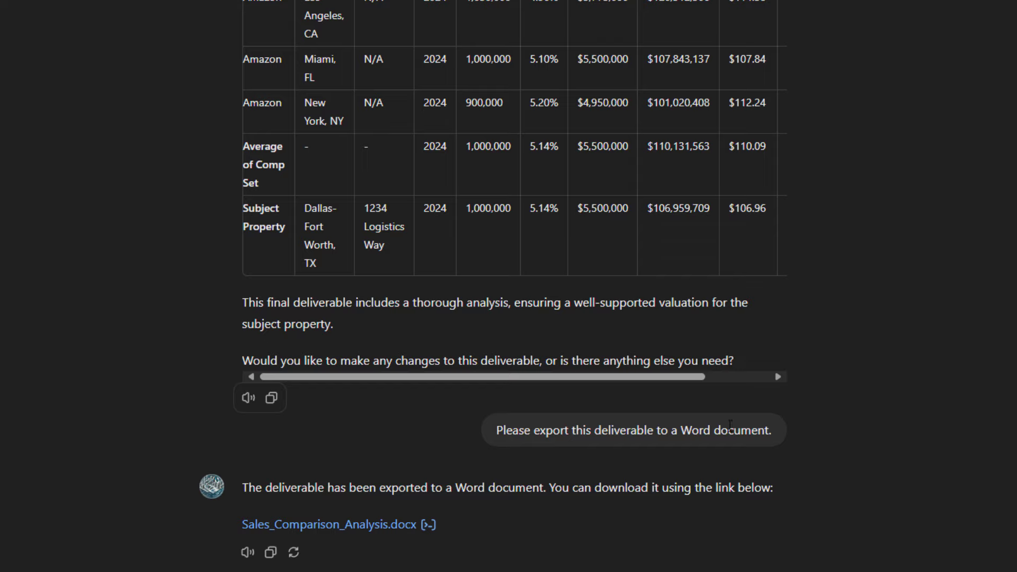
click(345, 530)
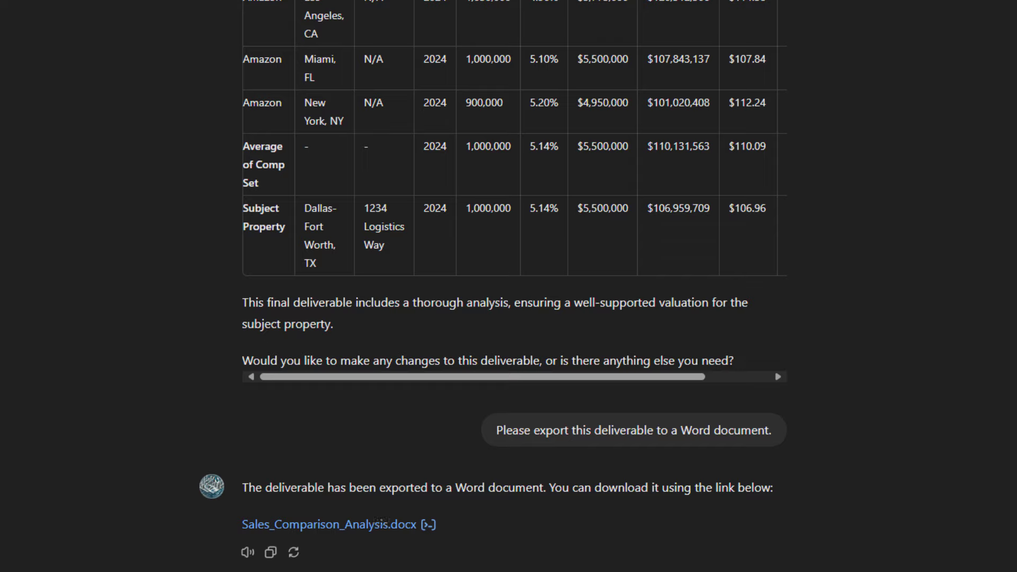